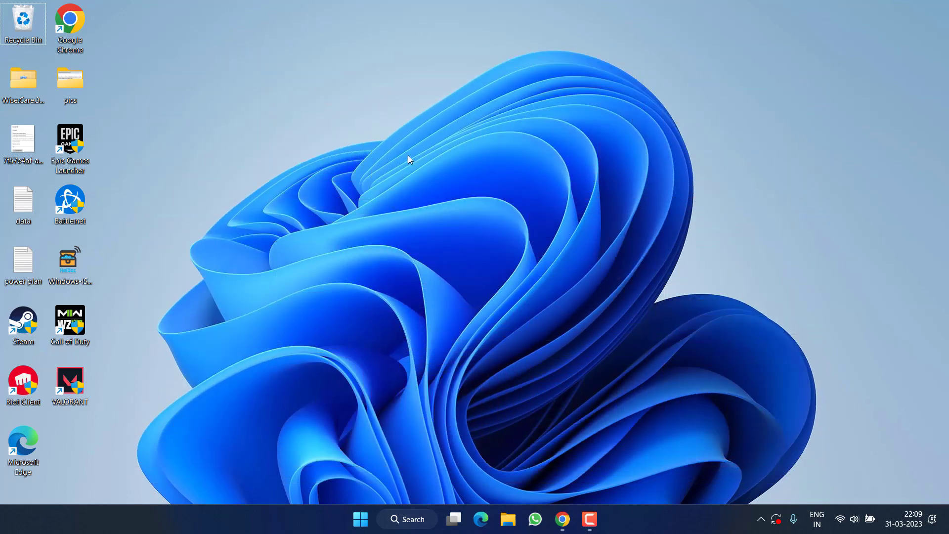
- Check the Windows Update page in Settings, then close Settings
key(super+i)
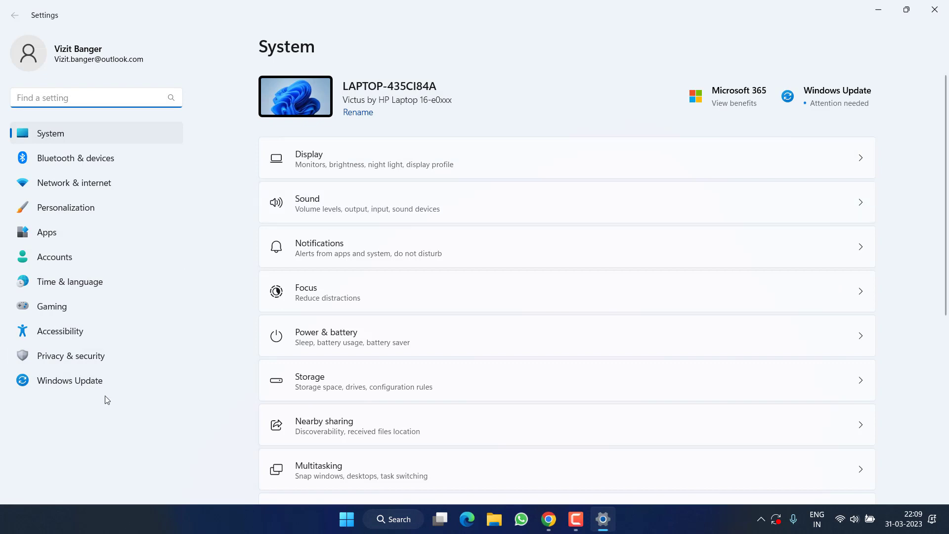
click(85, 388)
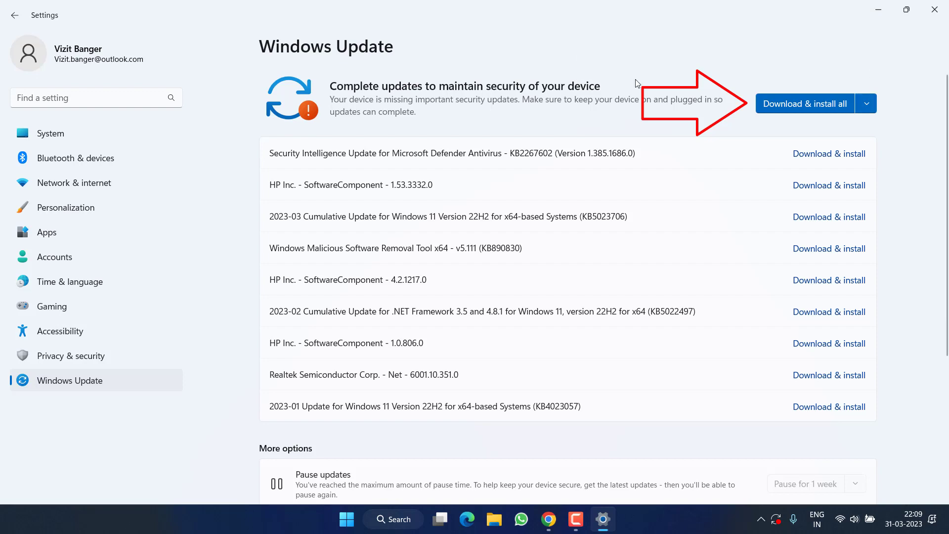
click(934, 9)
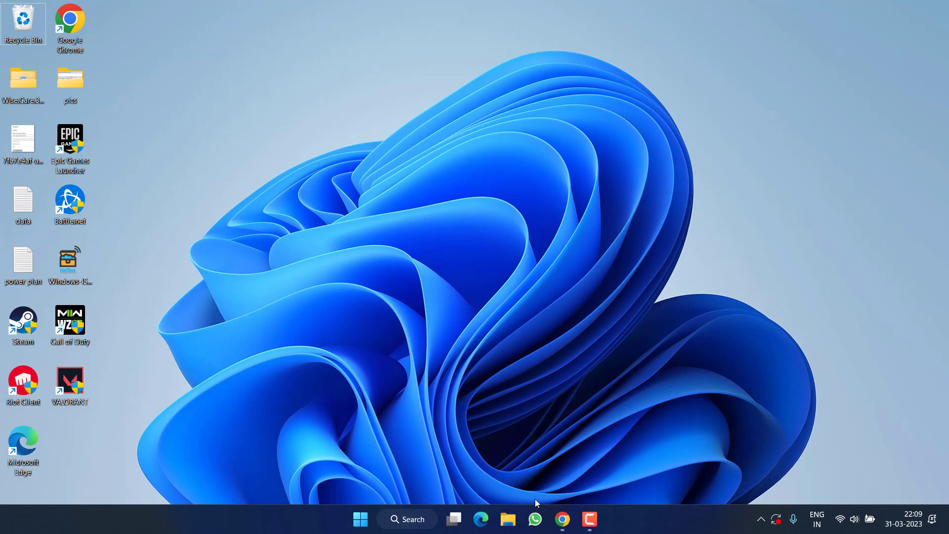
- Download the DirectX web installer in Chrome and save it to the desktop
click(562, 519)
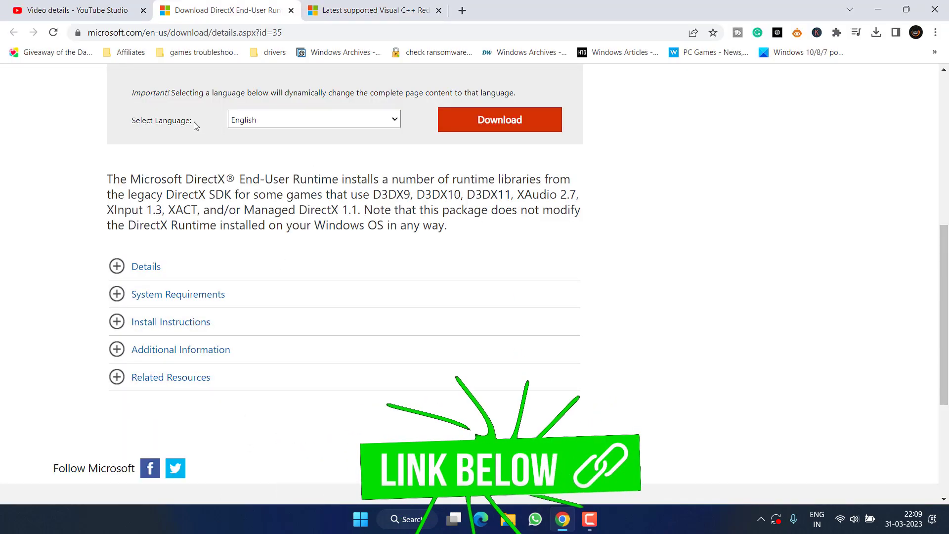
scroll(123, 296, up, 5)
key(ctrl+Tab)
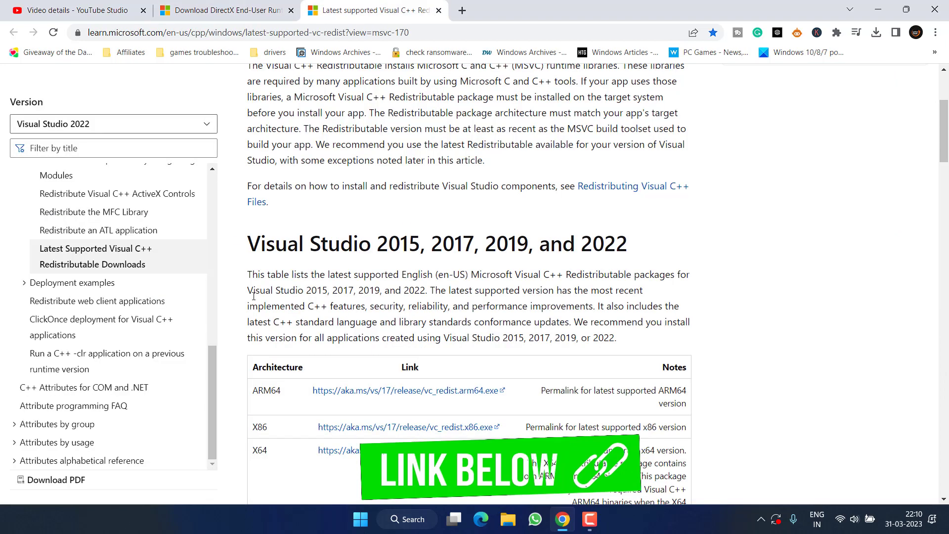
scroll(393, 252, down, 4)
click(233, 4)
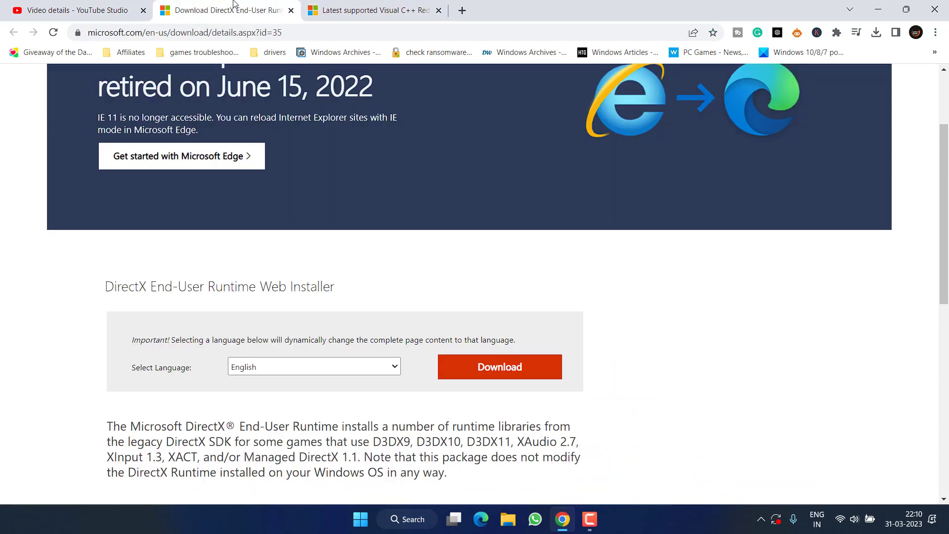
click(512, 371)
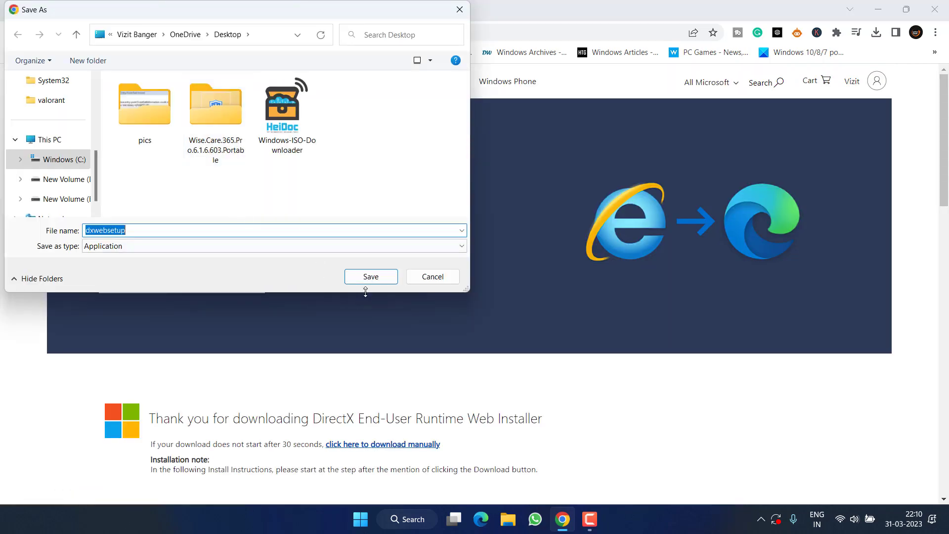
click(367, 276)
- Save the x64 Visual C++ Redistributable (VC_redist.x64.exe) to the desktop and minimise Chrome
key(ctrl+Tab)
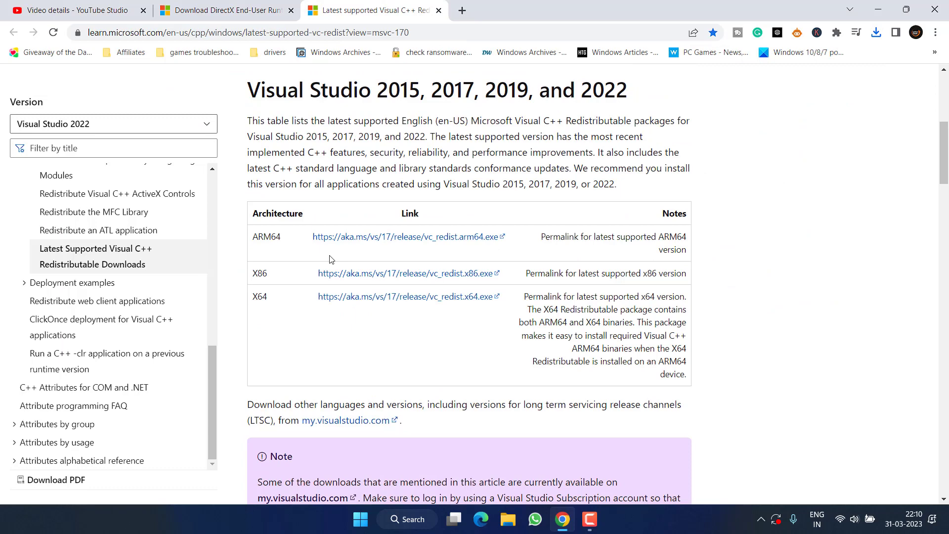
scroll(331, 260, up, 1)
scroll(336, 267, down, 1)
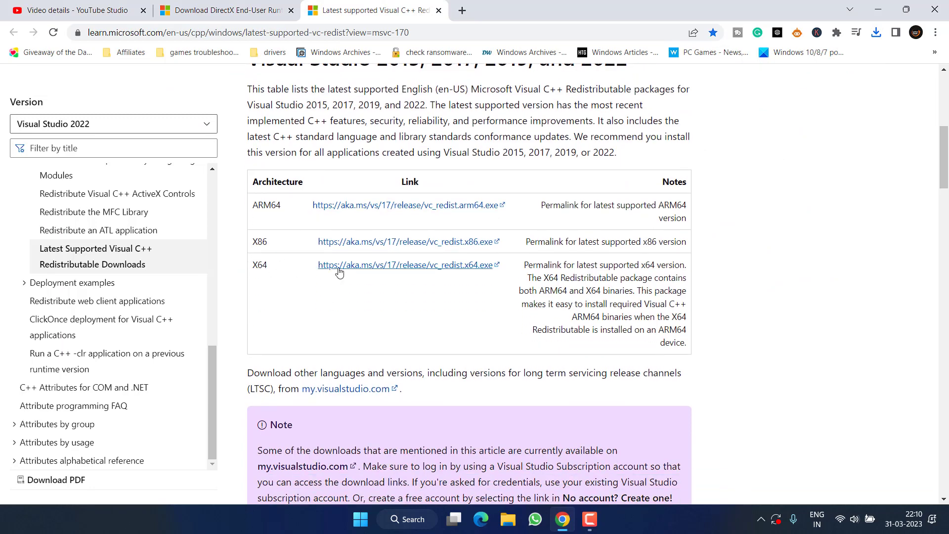
click(405, 266)
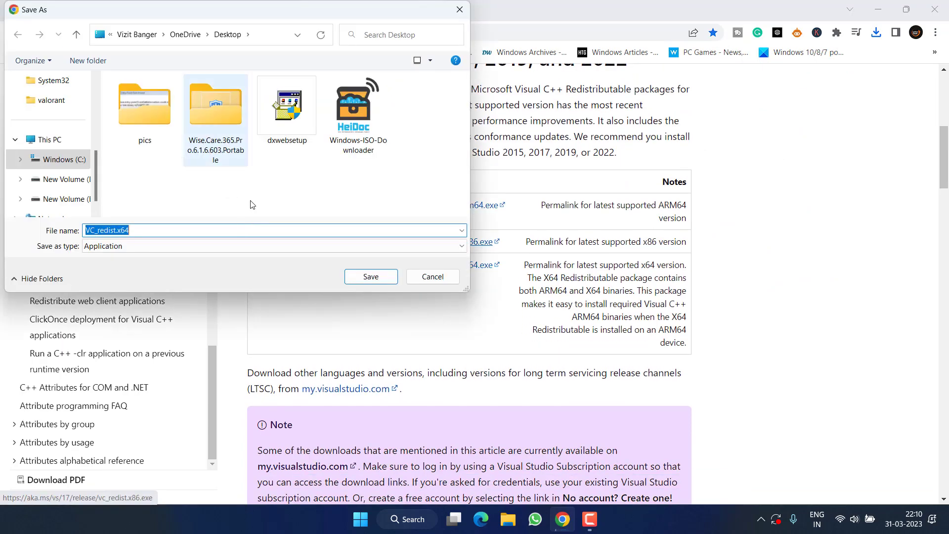
click(373, 276)
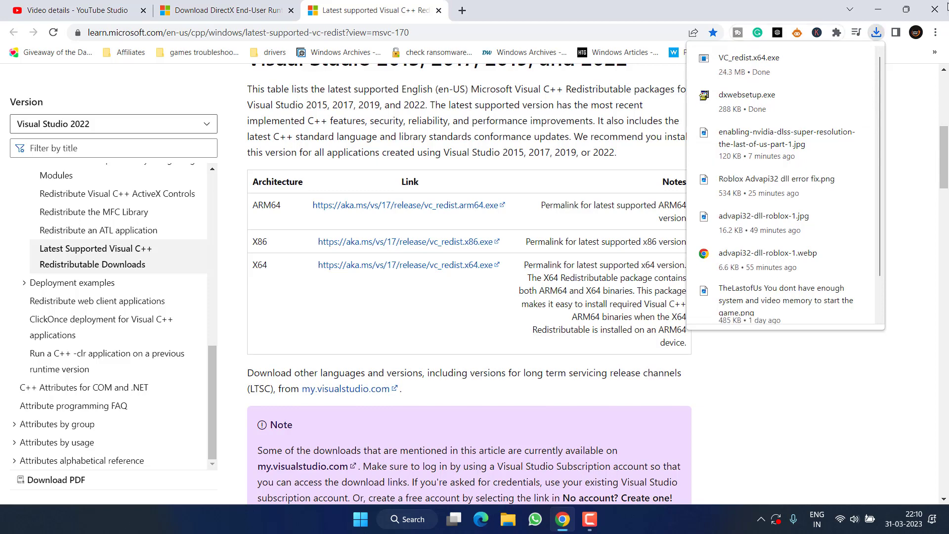
click(877, 9)
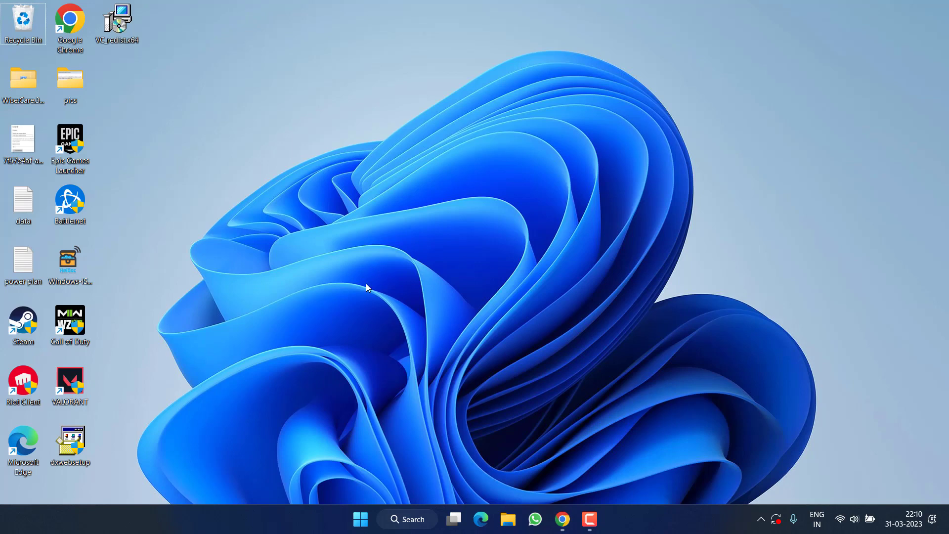
right_click(354, 522)
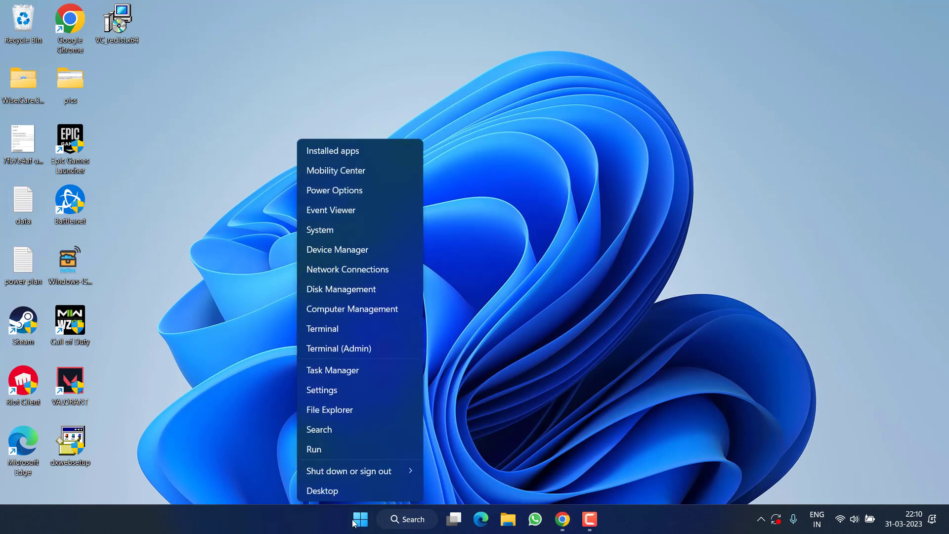
click(365, 244)
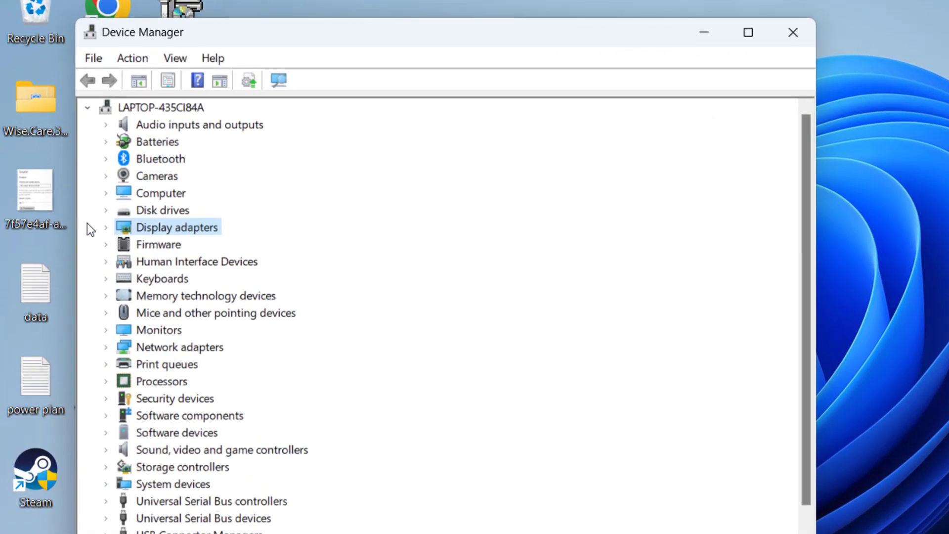
click(103, 228)
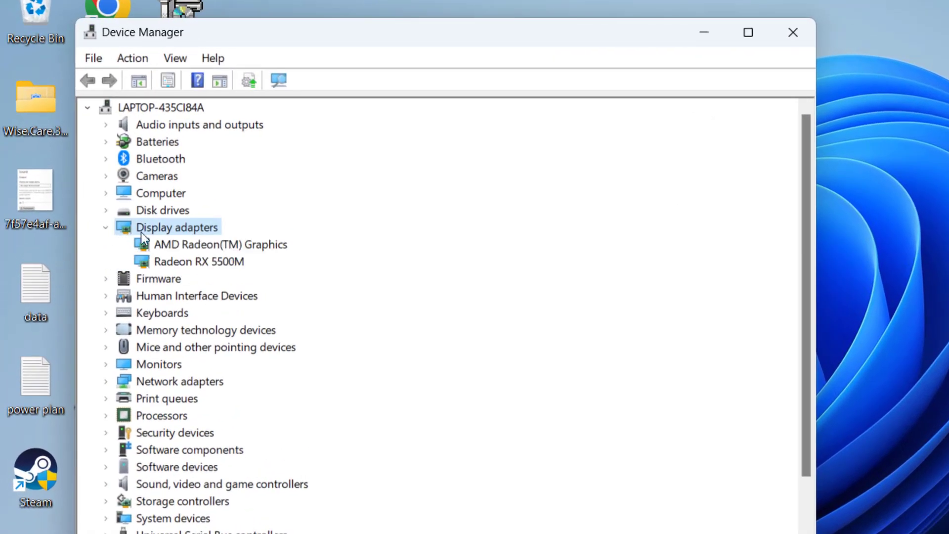
click(191, 260)
right_click(219, 261)
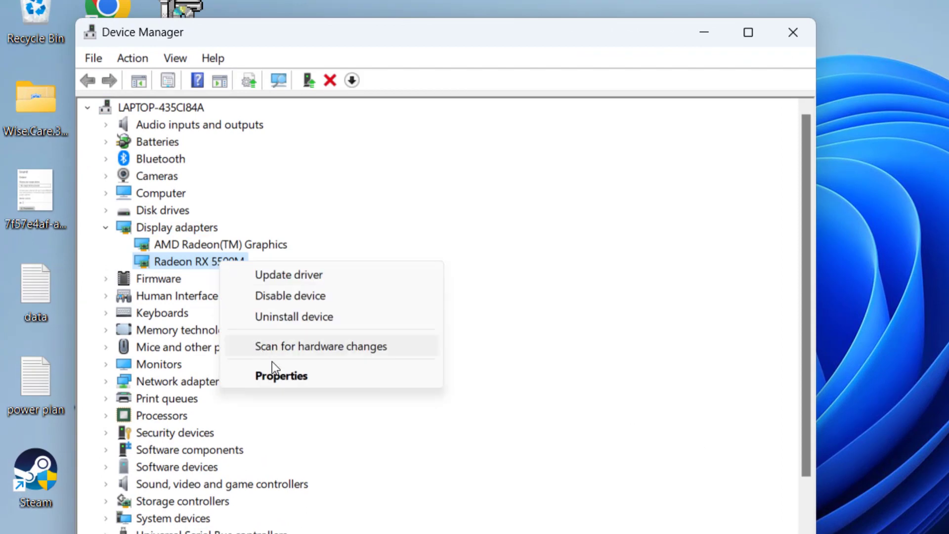
click(285, 376)
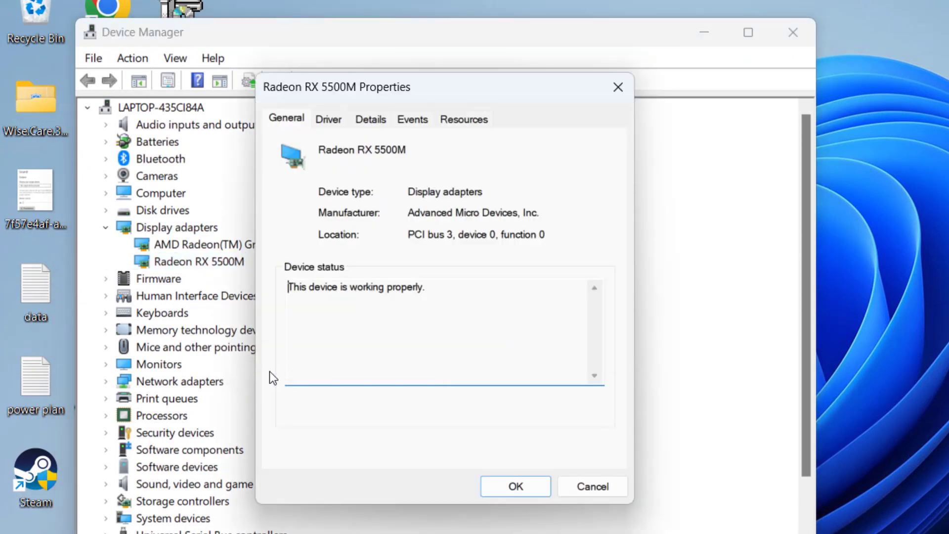
click(337, 126)
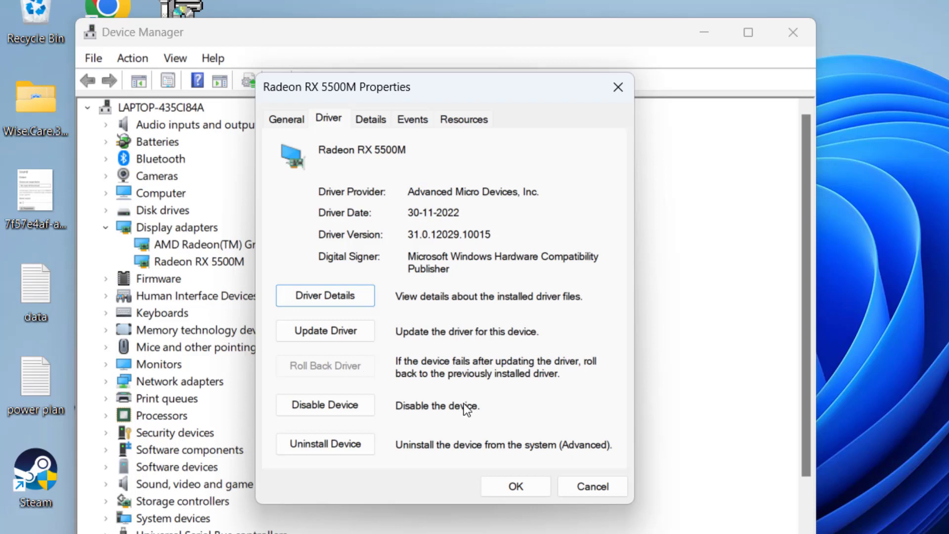
click(585, 489)
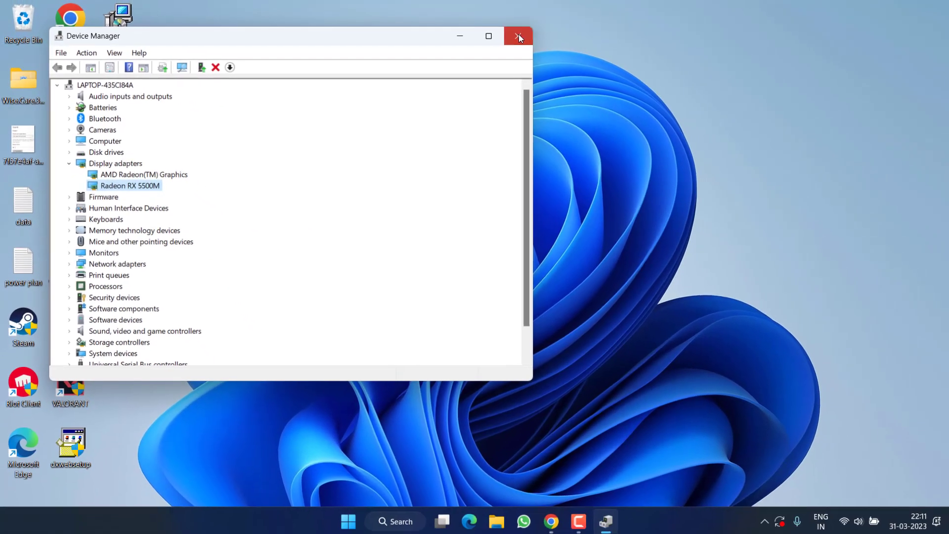
- Look up the AMD Radeon RX 5500M on AMD's Drivers and Support page
click(792, 32)
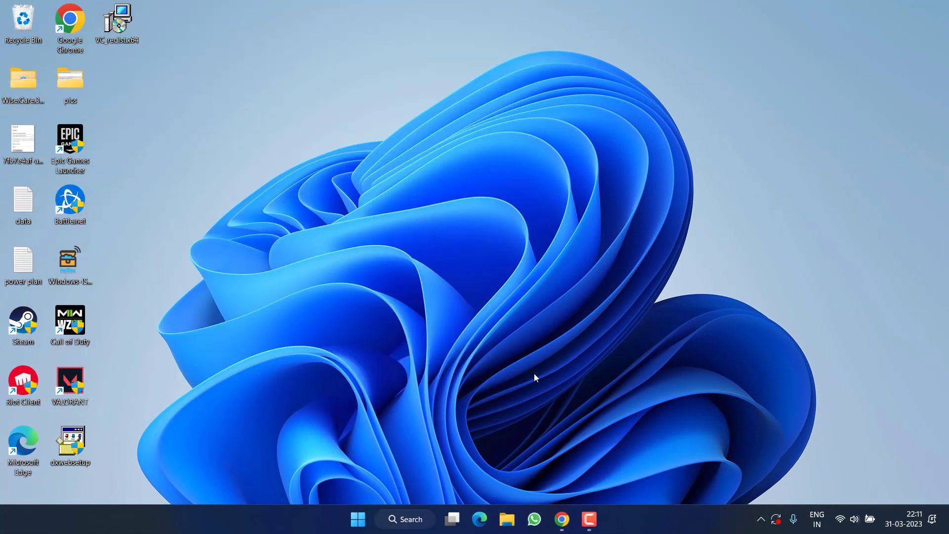
click(566, 517)
key(ctrl+Tab)
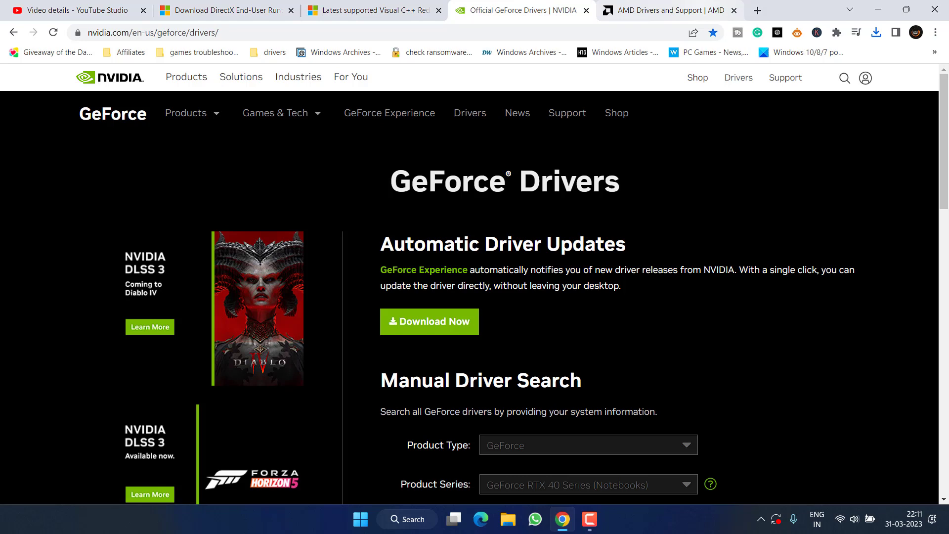
scroll(348, 294, down, 5)
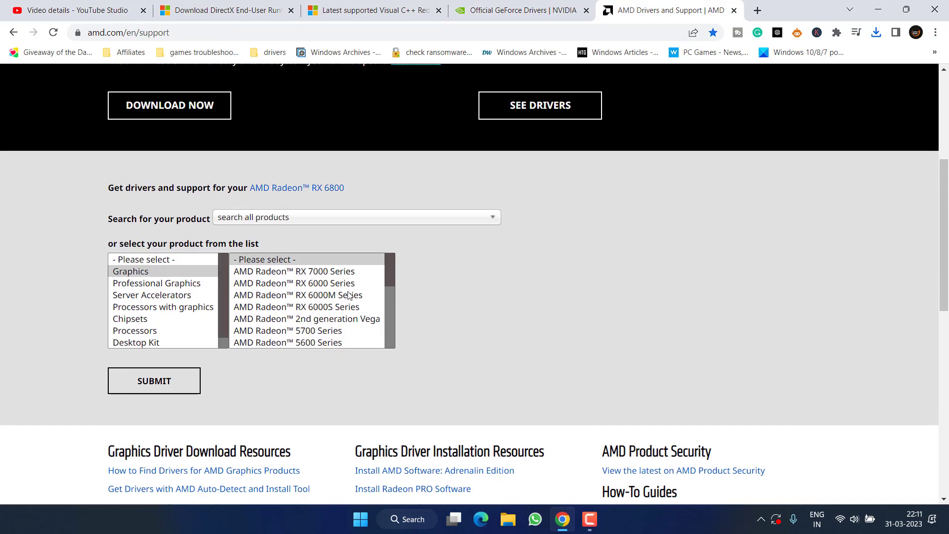
click(249, 220)
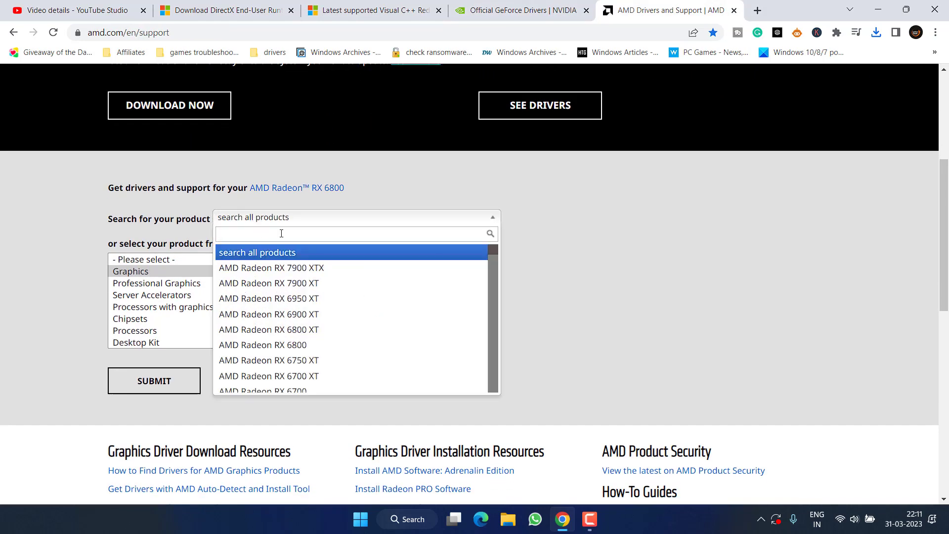
text(amd ra)
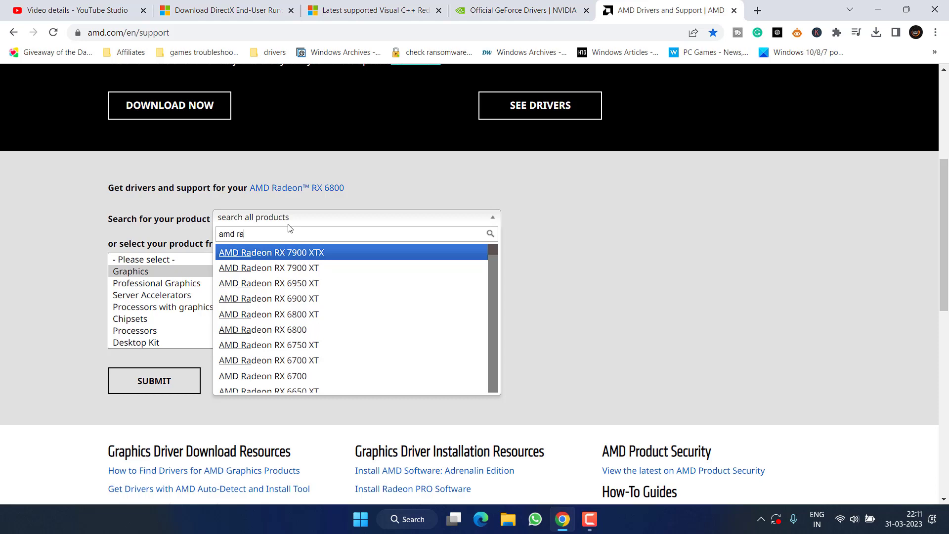
text(deon rx 55)
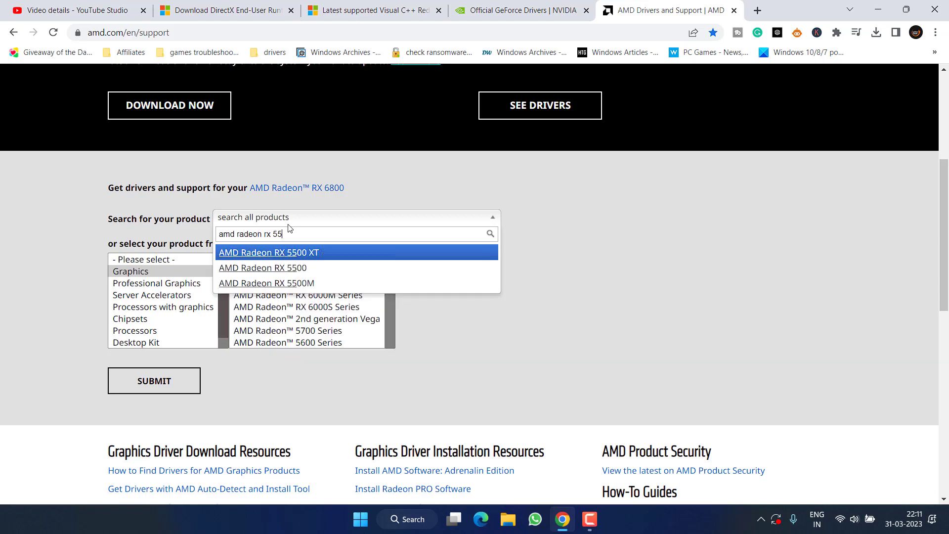
text(00m)
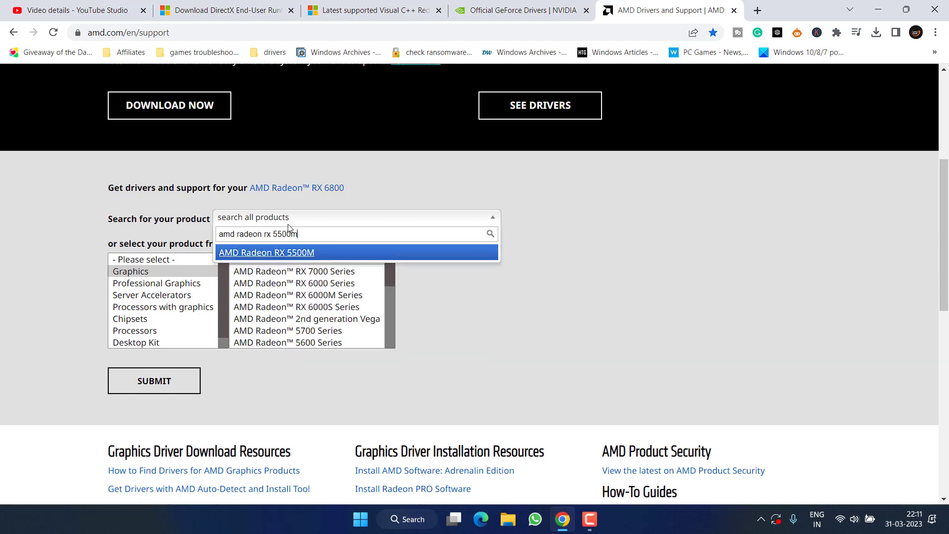
click(290, 253)
click(165, 379)
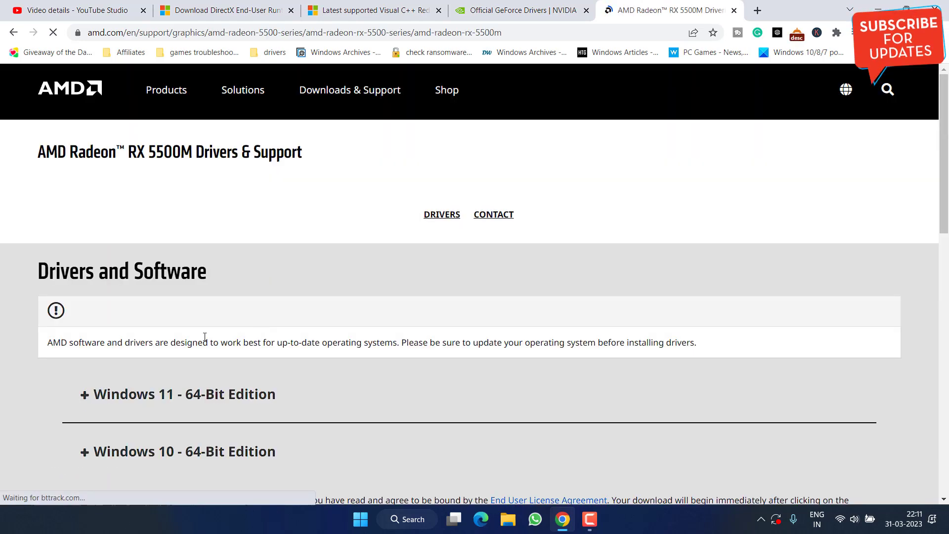
- Download and save the Adrenalin 23.3.2 driver for Windows 11 64-bit
scroll(204, 336, down, 4)
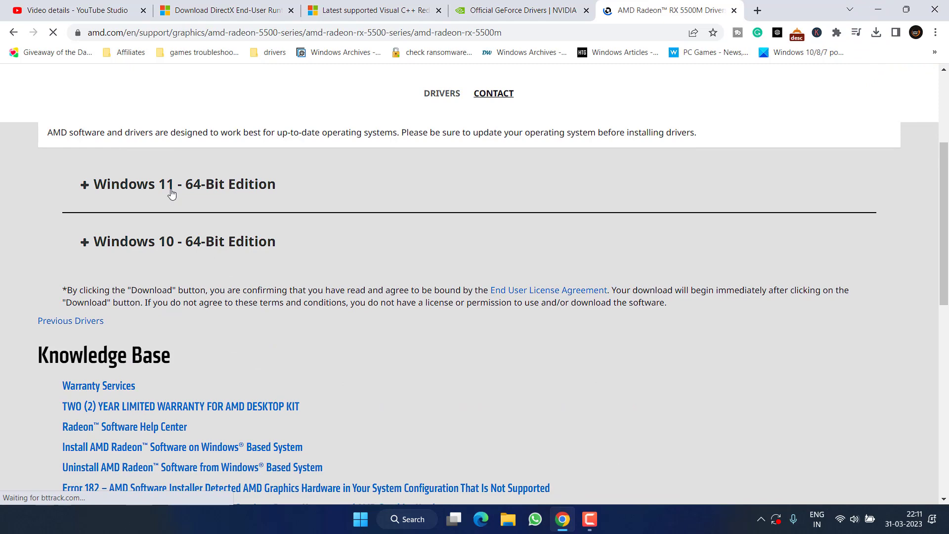
click(148, 193)
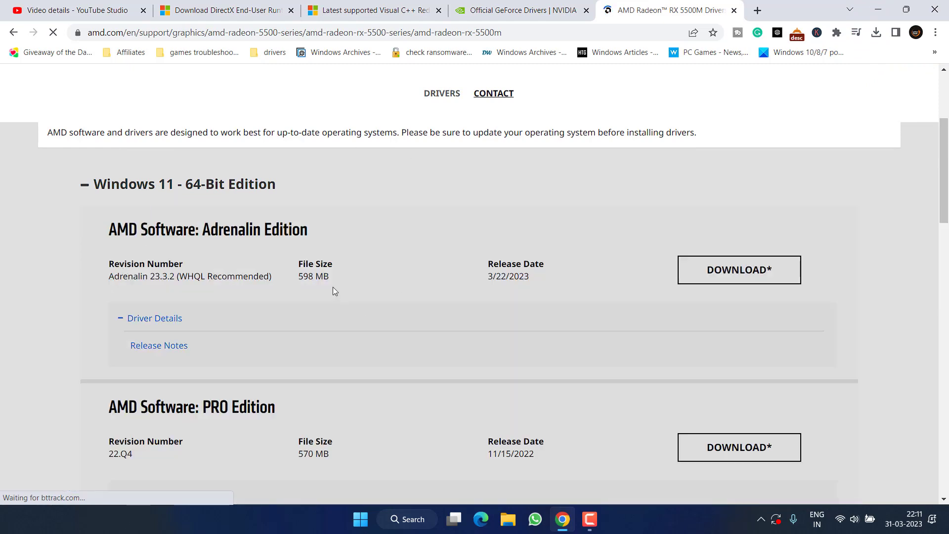
click(736, 276)
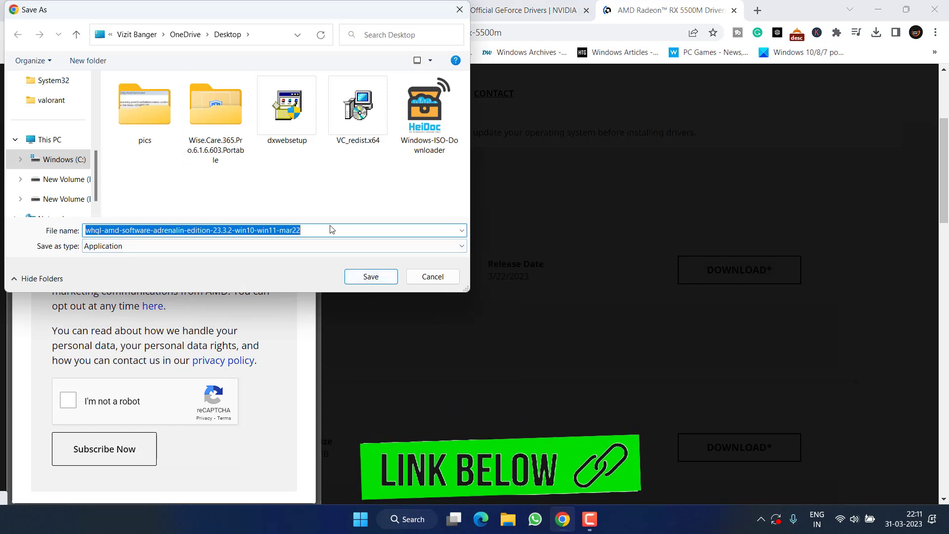
click(371, 276)
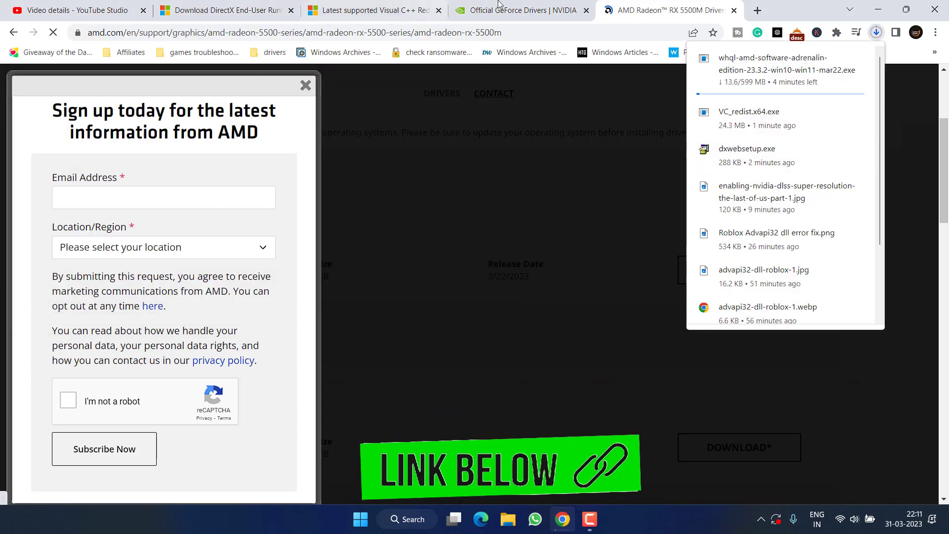
click(513, 5)
scroll(468, 290, down, 5)
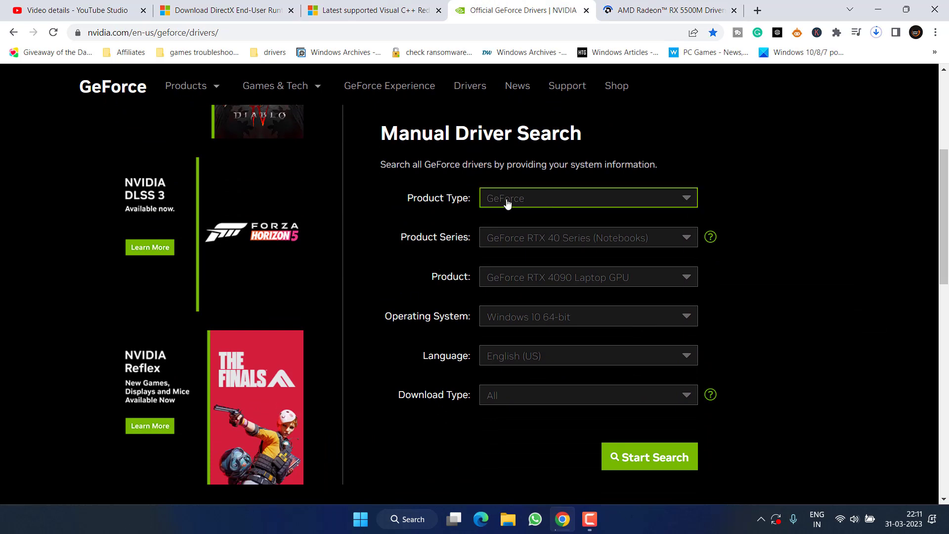
- Find the GeForce RTX 20 Series (Notebooks) Studio Driver 472.84 and start its download, dismissing the save prompt
click(507, 204)
click(534, 234)
click(545, 238)
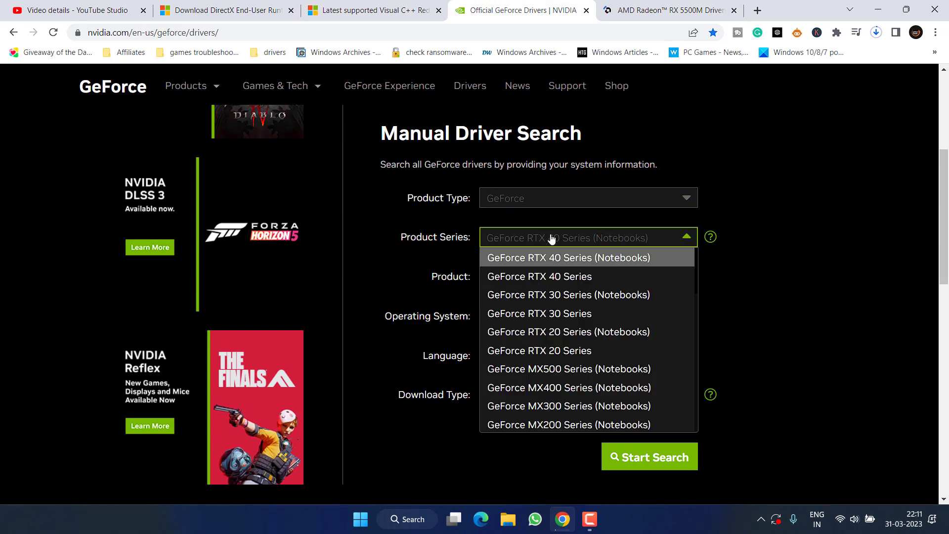
click(511, 338)
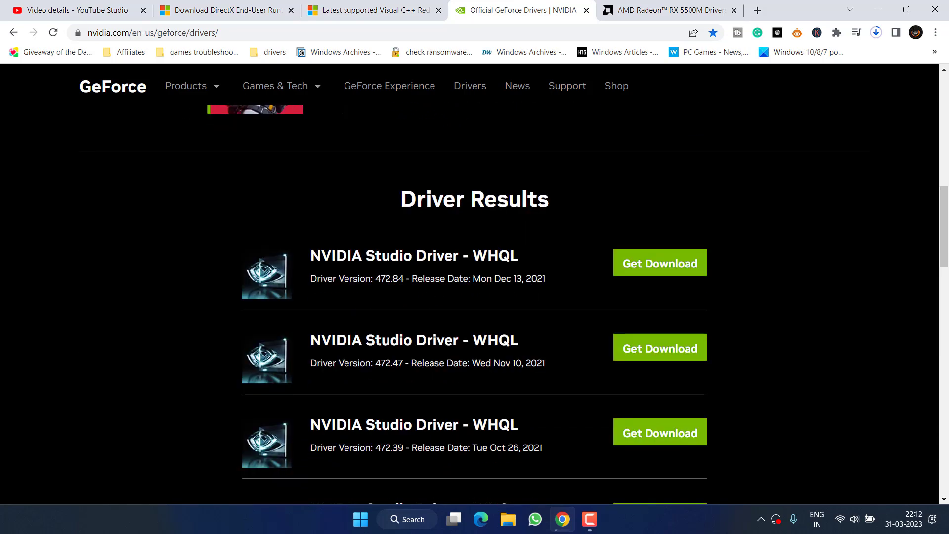
click(663, 267)
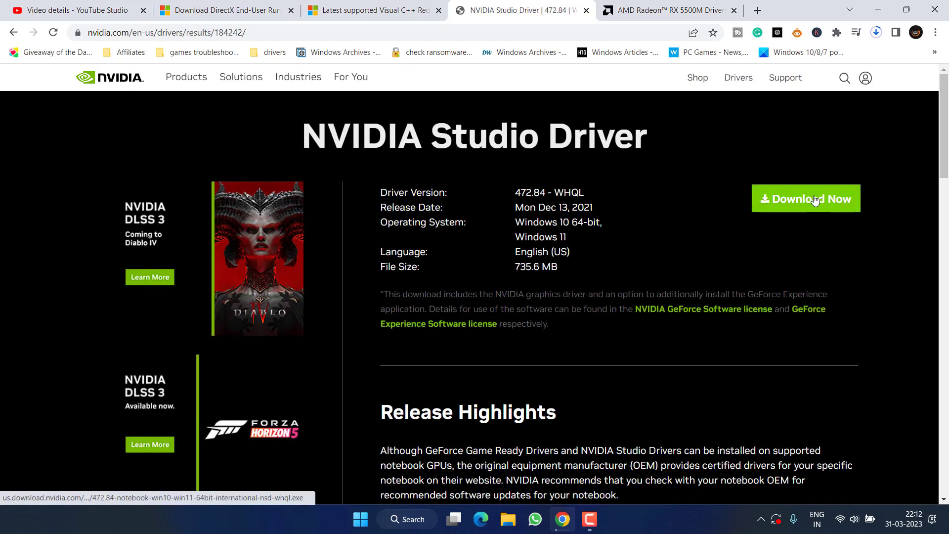
click(810, 198)
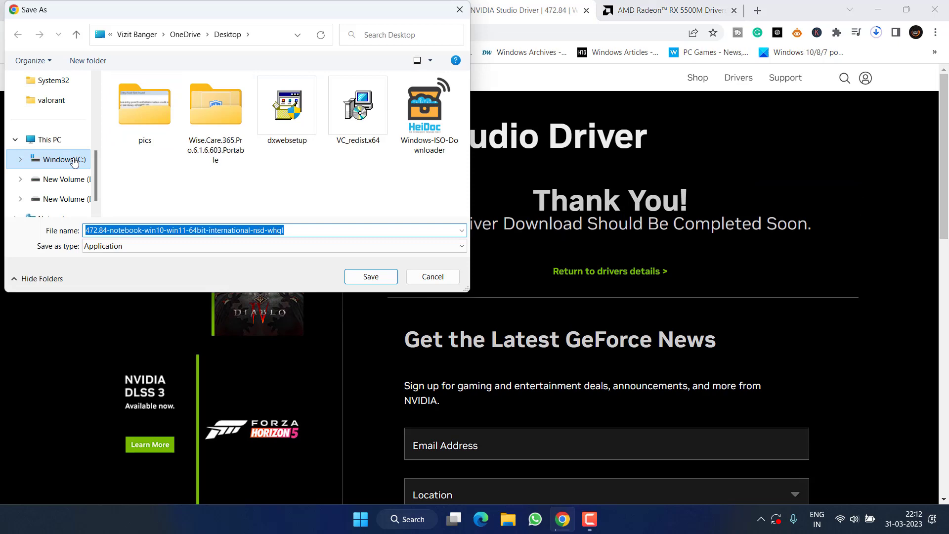
click(442, 278)
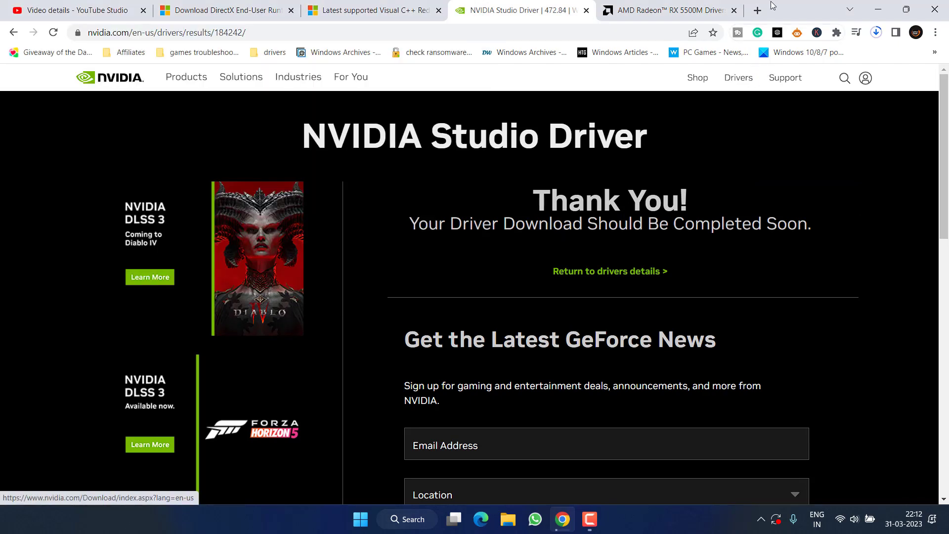
- Search 'advanced' from Start and open the Advanced tab of Performance Options in System Properties
click(888, 7)
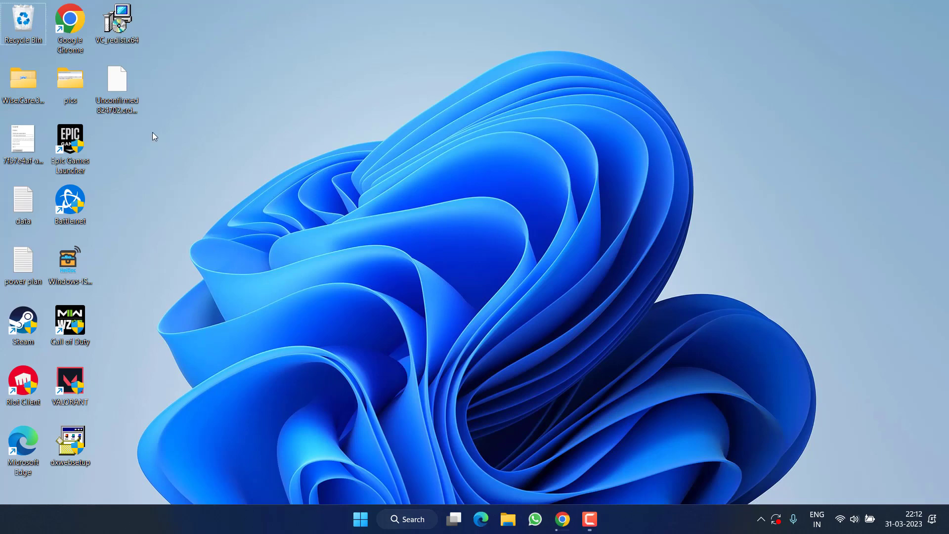
click(137, 99)
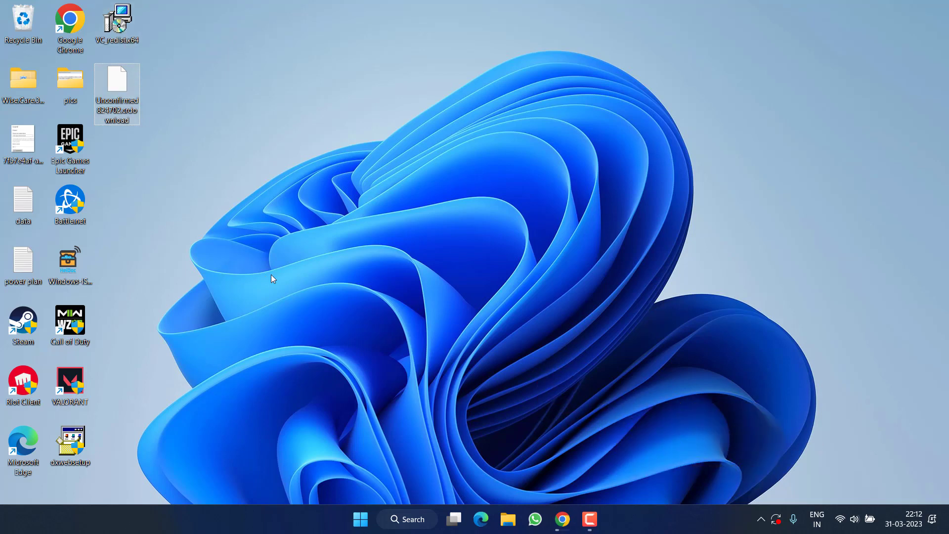
click(360, 519)
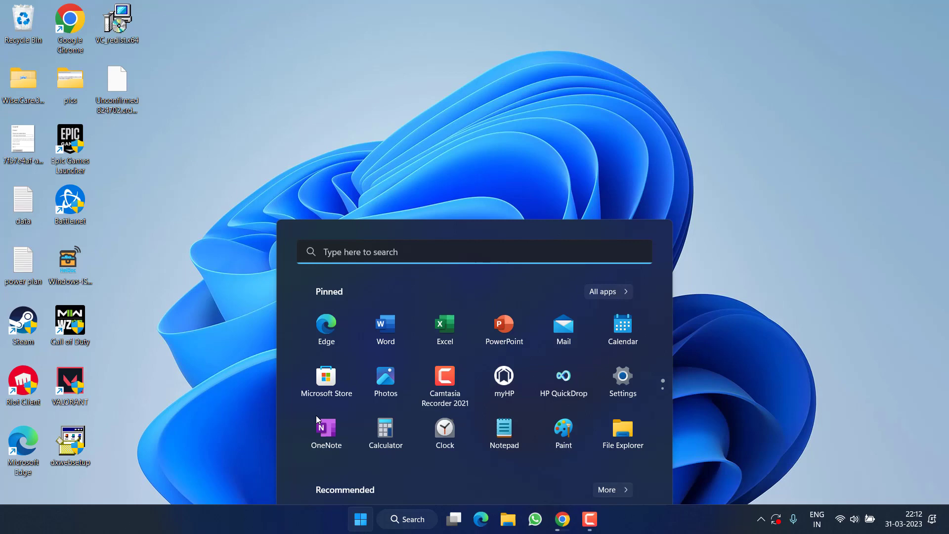
text(advanced)
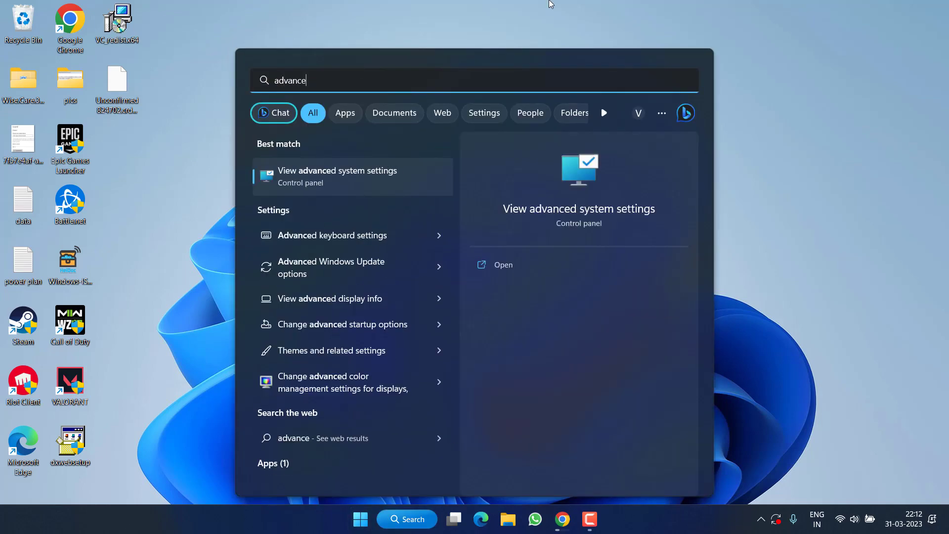
click(578, 184)
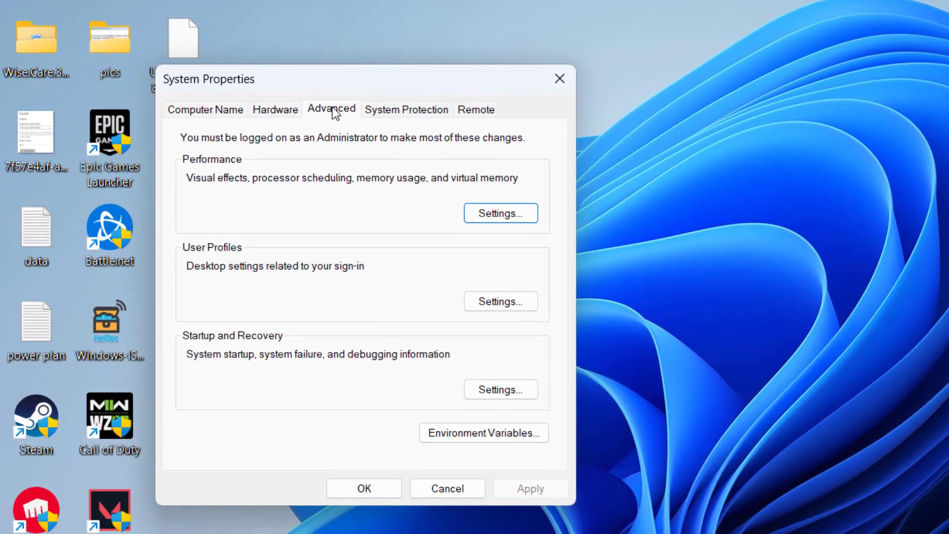
click(504, 216)
click(290, 131)
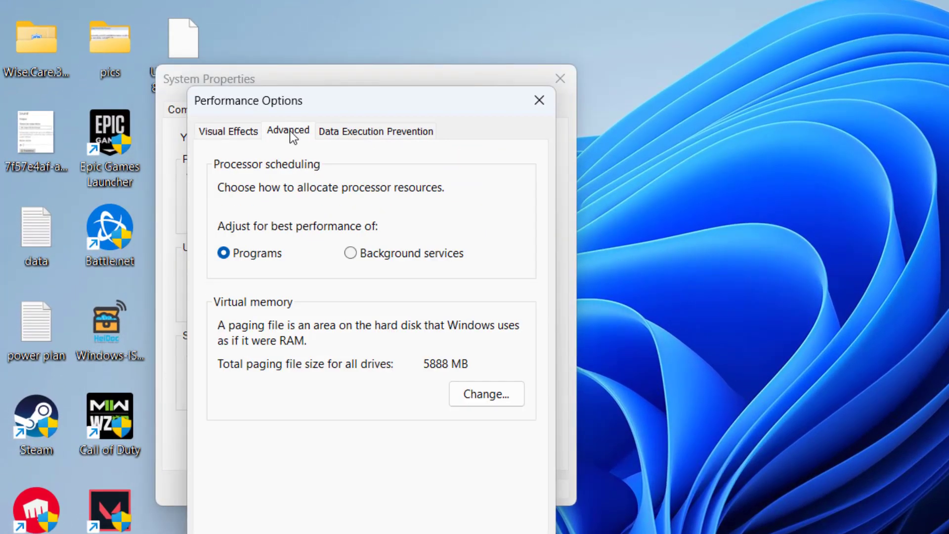
- Turn off automatic paging management and give C: a custom 8000–32000 MB paging file
click(479, 394)
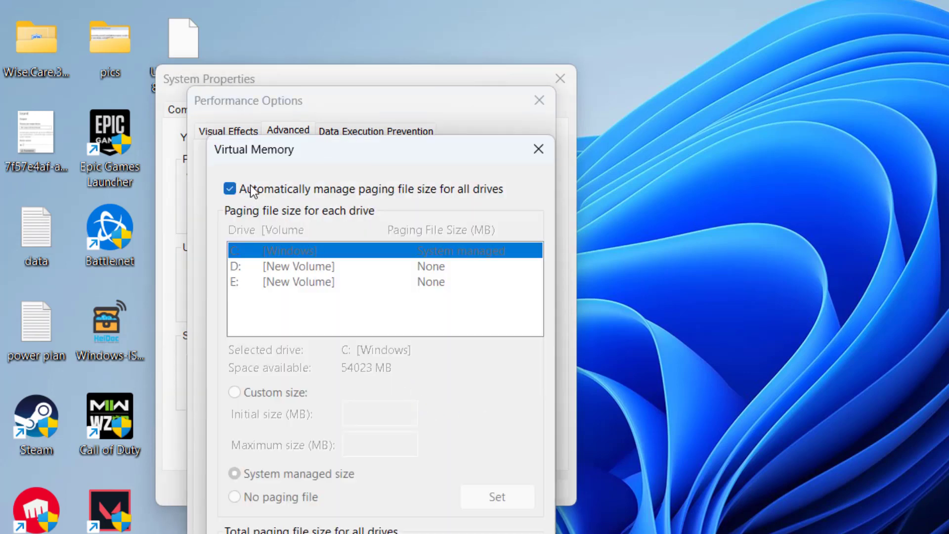
click(324, 189)
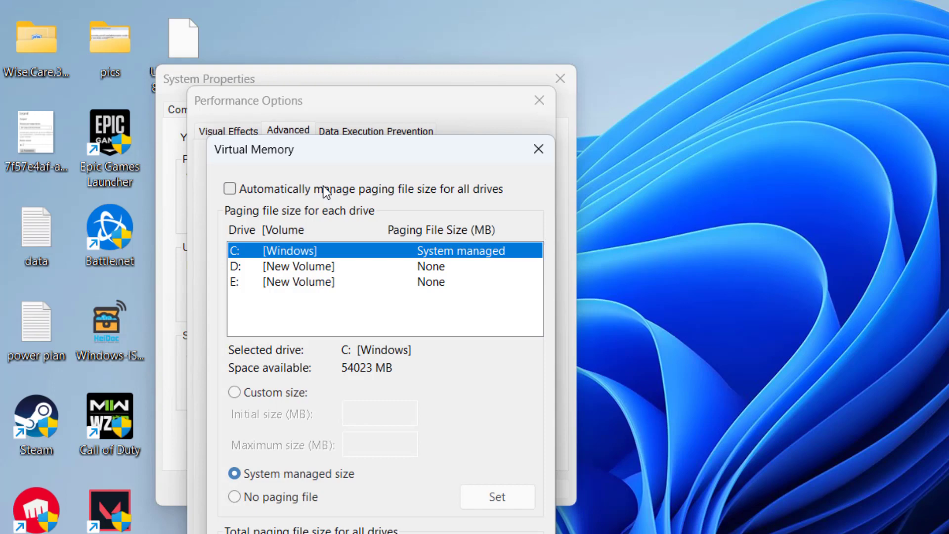
click(293, 269)
click(298, 283)
click(284, 251)
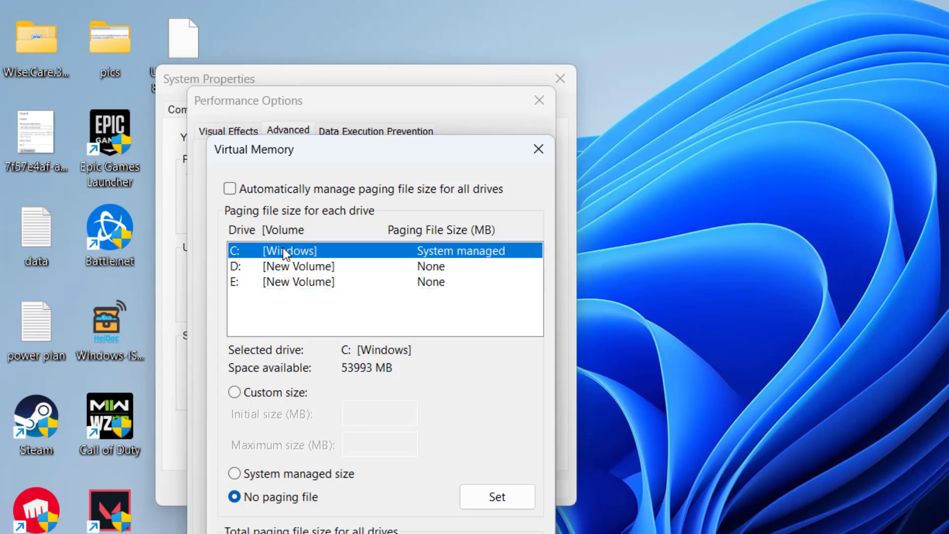
click(283, 393)
click(376, 417)
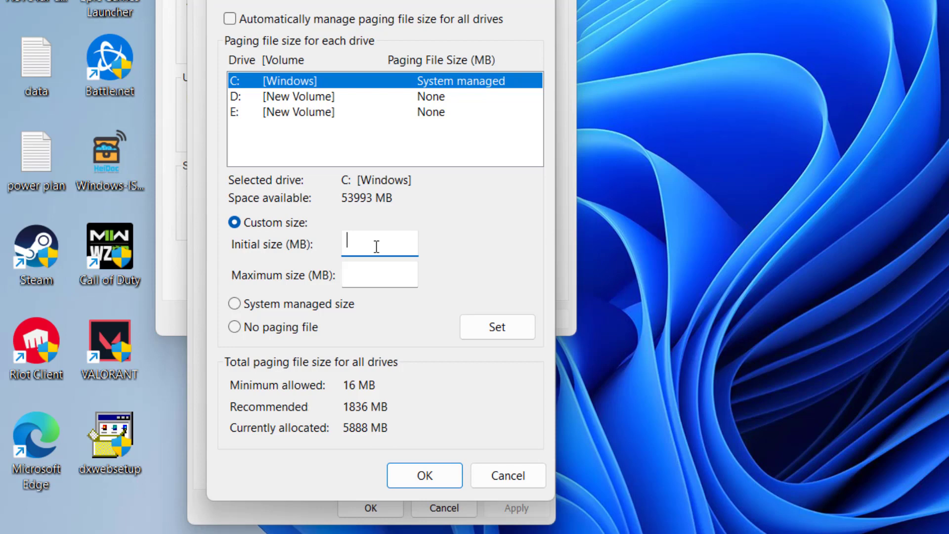
text(8000)
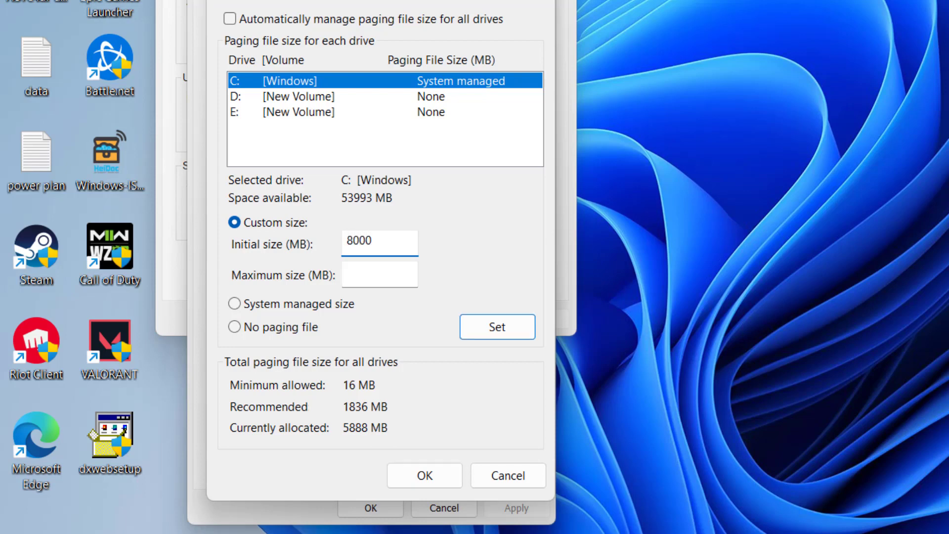
click(373, 275)
text(32000)
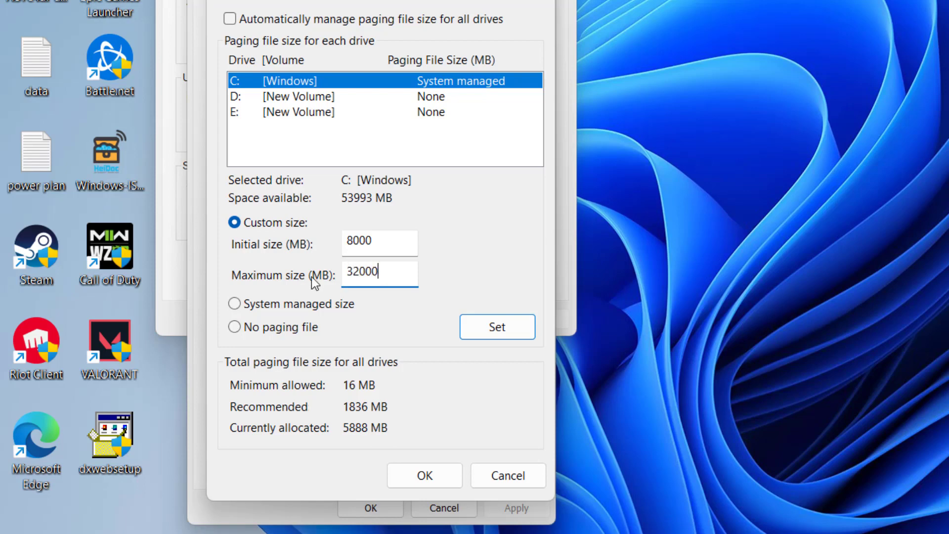
click(498, 328)
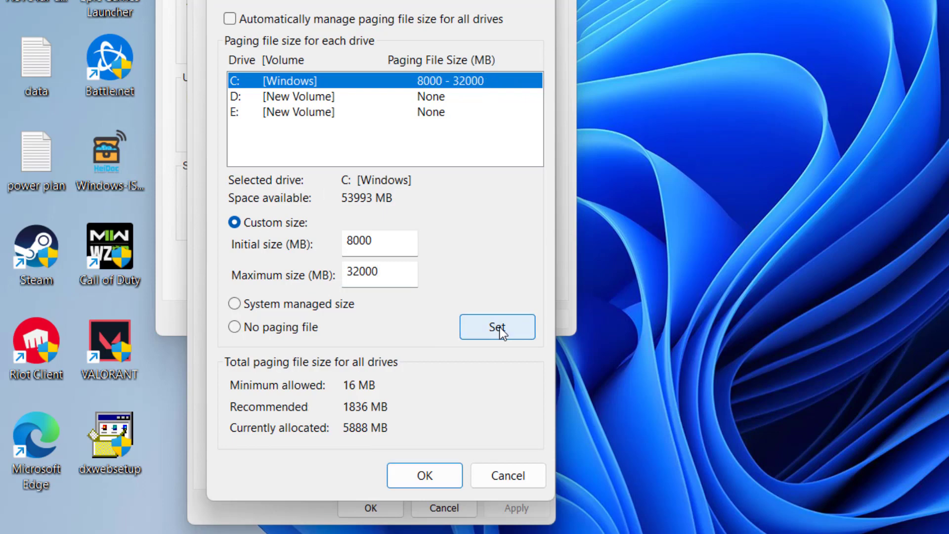
click(437, 479)
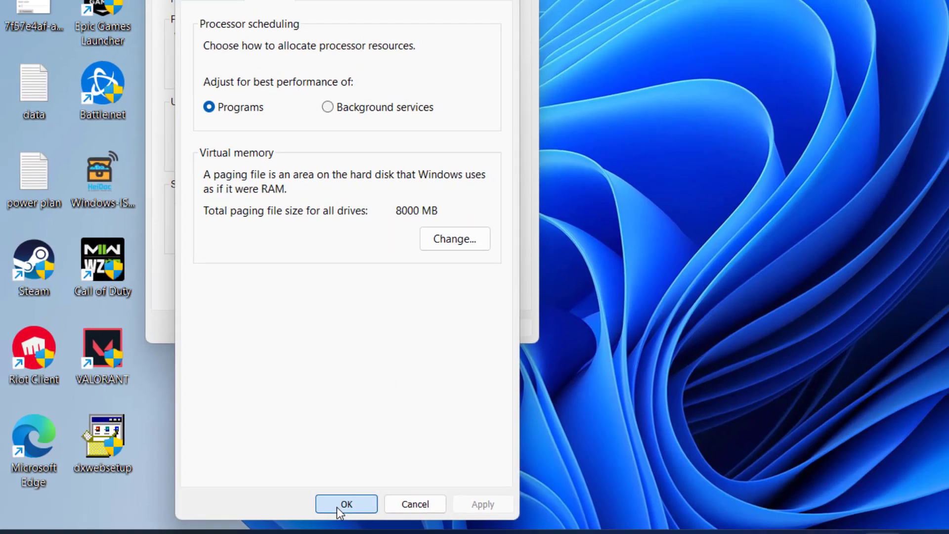
click(367, 508)
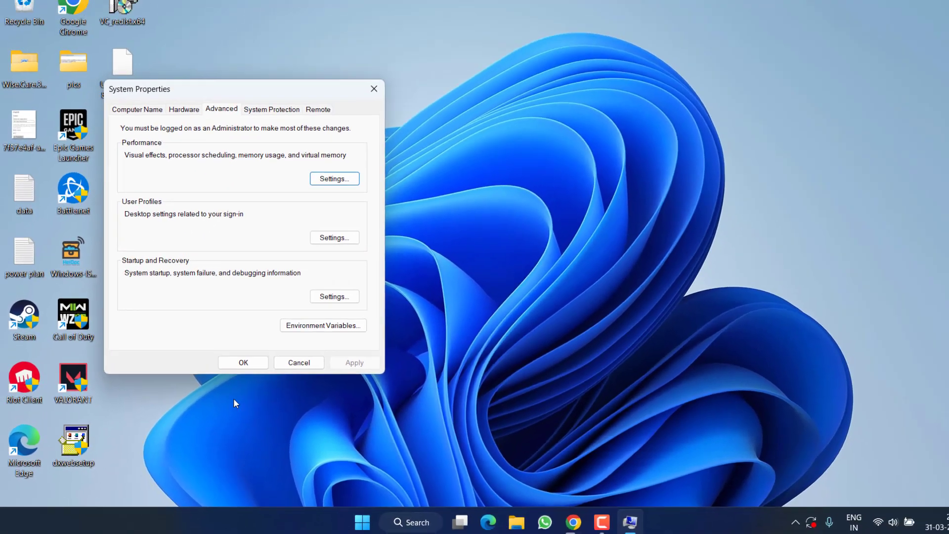
- Confirm System Properties with OK and switch Wi-Fi off in Quick Settings
click(241, 363)
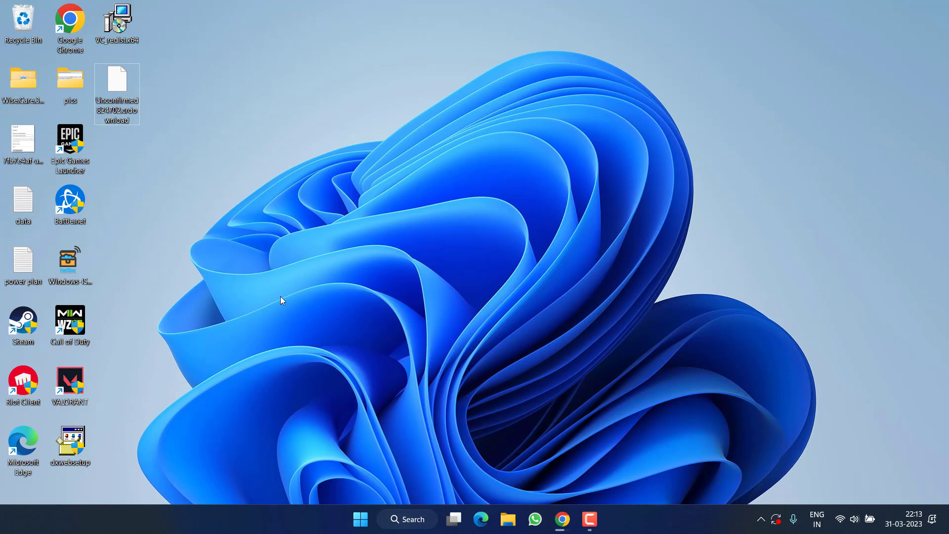
click(858, 523)
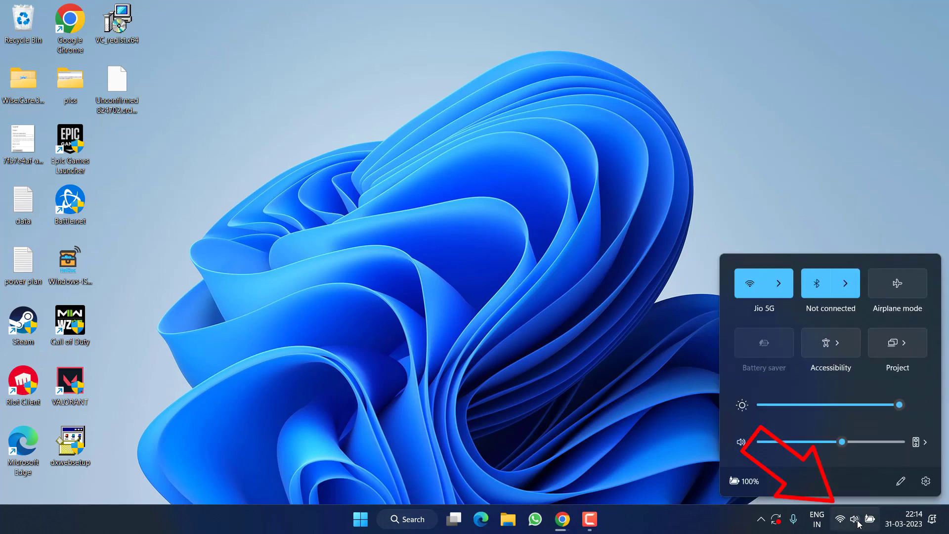
click(755, 286)
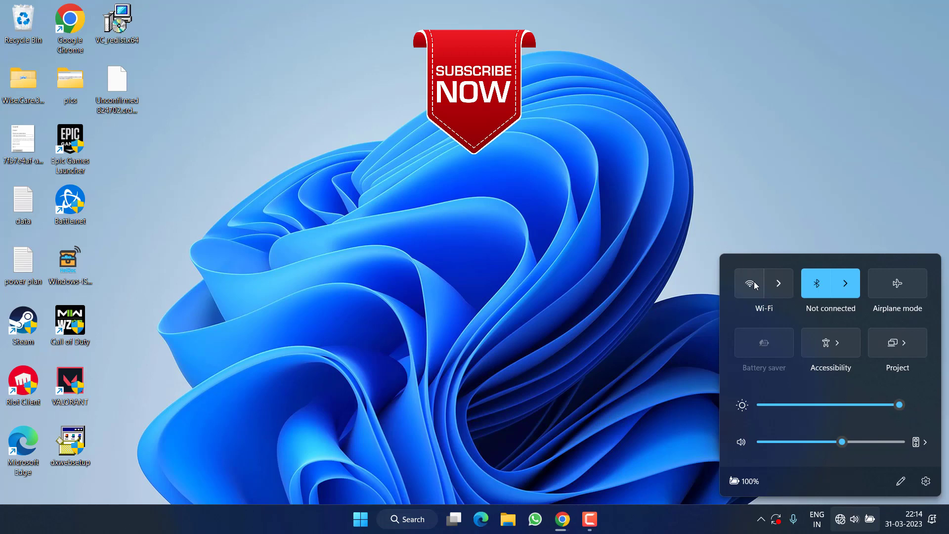
click(583, 291)
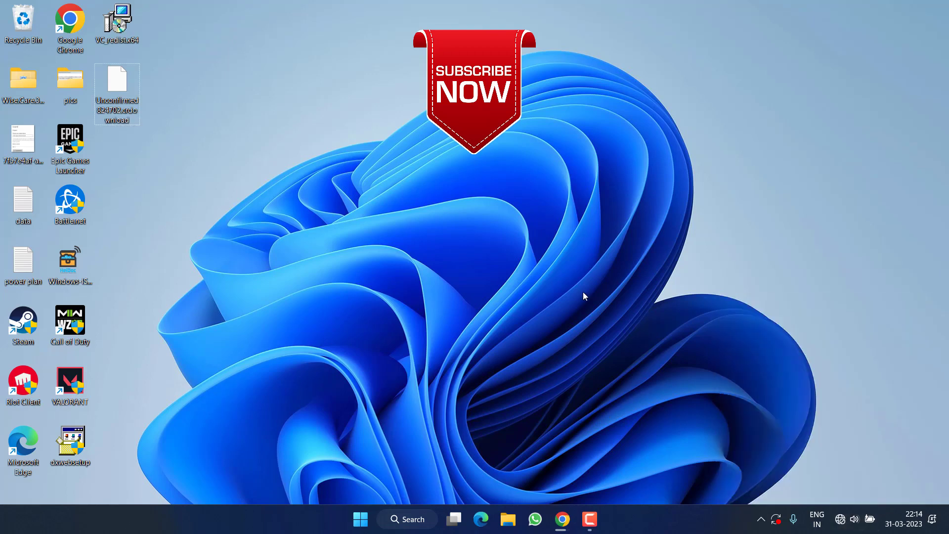